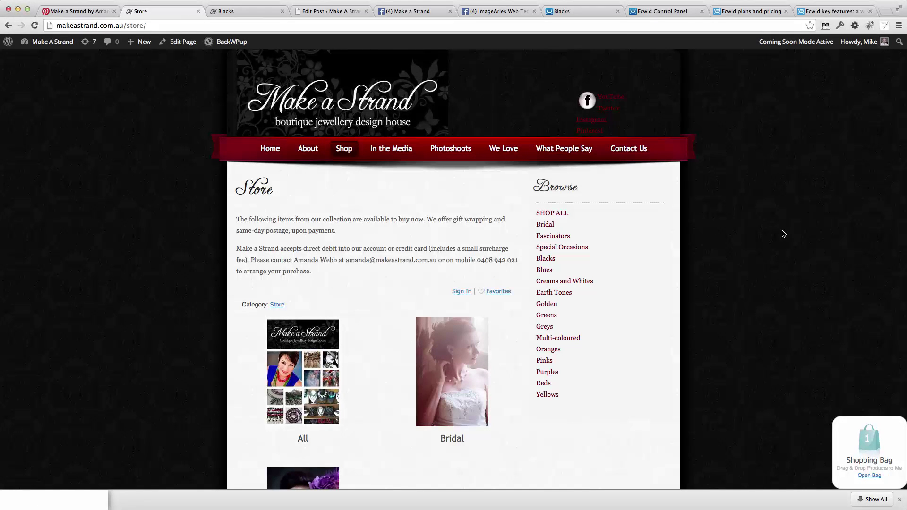
Compare Ecwid's key features with the Make a Strand store page, finishing on Ecwid's plans and pricing
{"action": "left_click", "coordinate": [822, 12]}
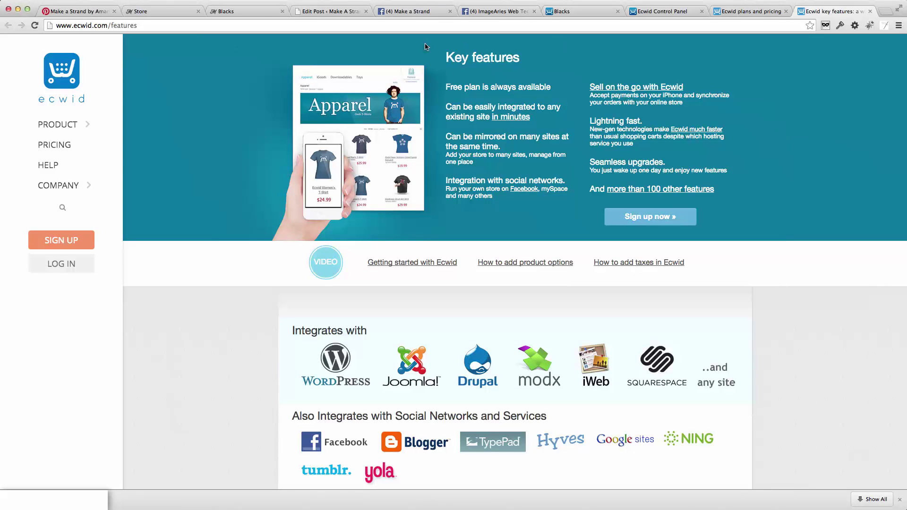
{"action": "left_click", "coordinate": [163, 11]}
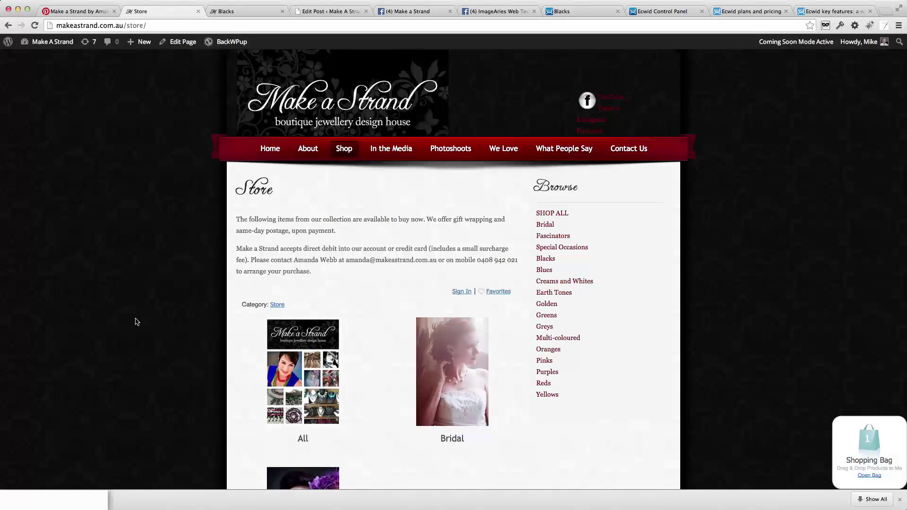
{"action": "scroll", "coordinate": [136, 322], "scroll_direction": "down", "scroll_amount": 3}
{"action": "scroll", "coordinate": [135, 322], "scroll_direction": "up", "scroll_amount": 3}
{"action": "left_click", "coordinate": [744, 12]}
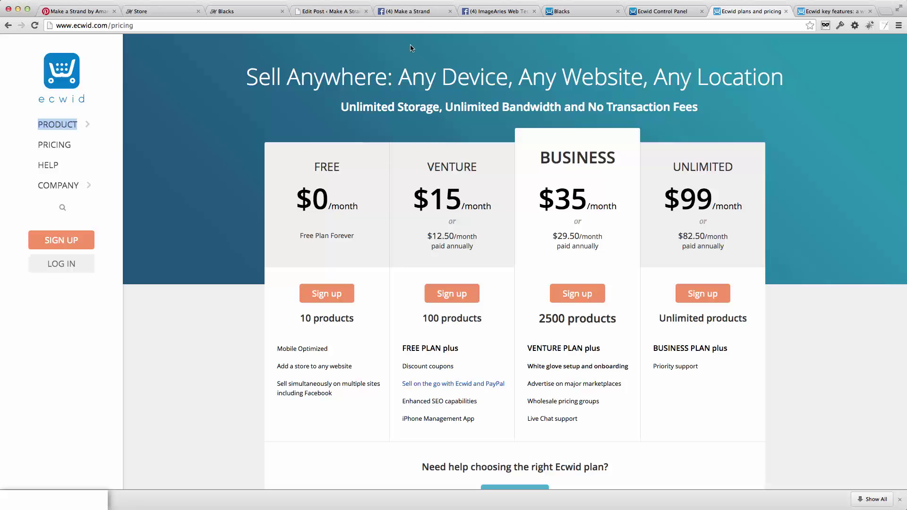
Scroll through Ecwid's integrations, payment solutions and shipping carriers, then switch to the store's Blacks category page
{"action": "left_click", "coordinate": [407, 12]}
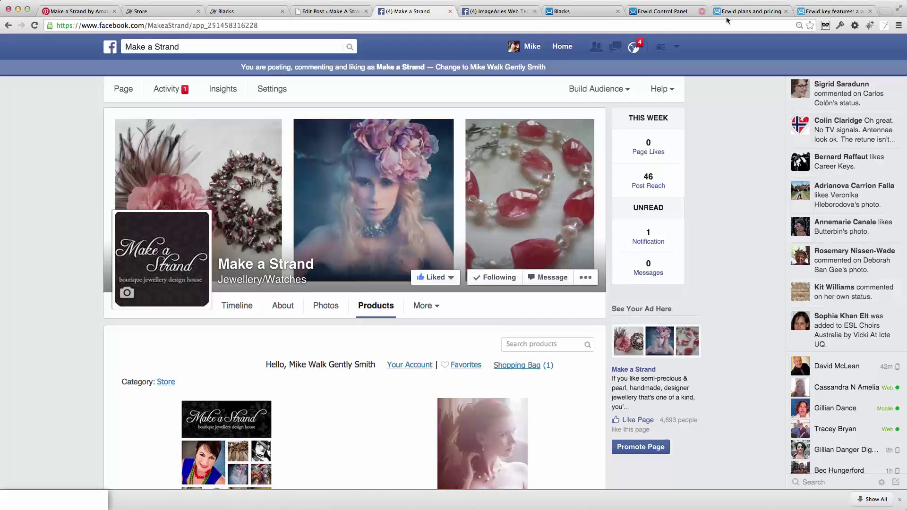
{"action": "left_click", "coordinate": [823, 12]}
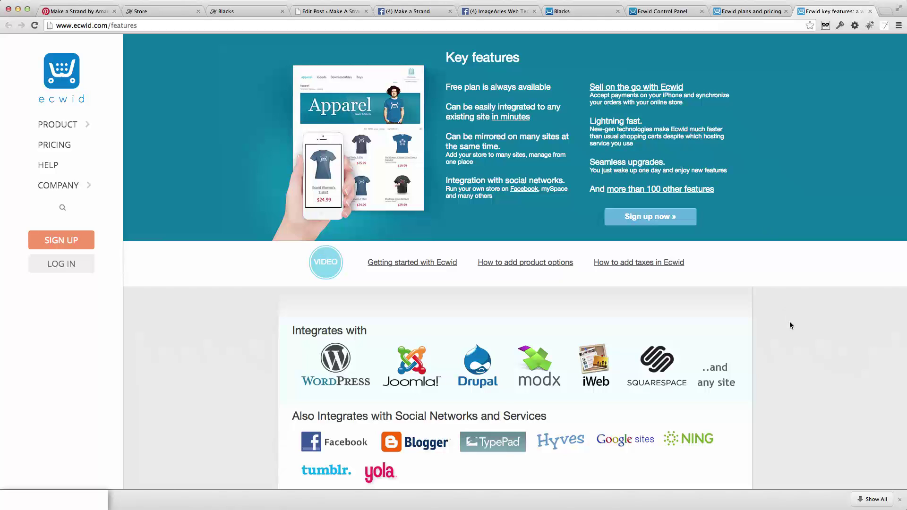
{"action": "scroll", "coordinate": [789, 321], "scroll_direction": "down", "scroll_amount": 3}
{"action": "scroll", "coordinate": [789, 321], "scroll_direction": "down", "scroll_amount": 5}
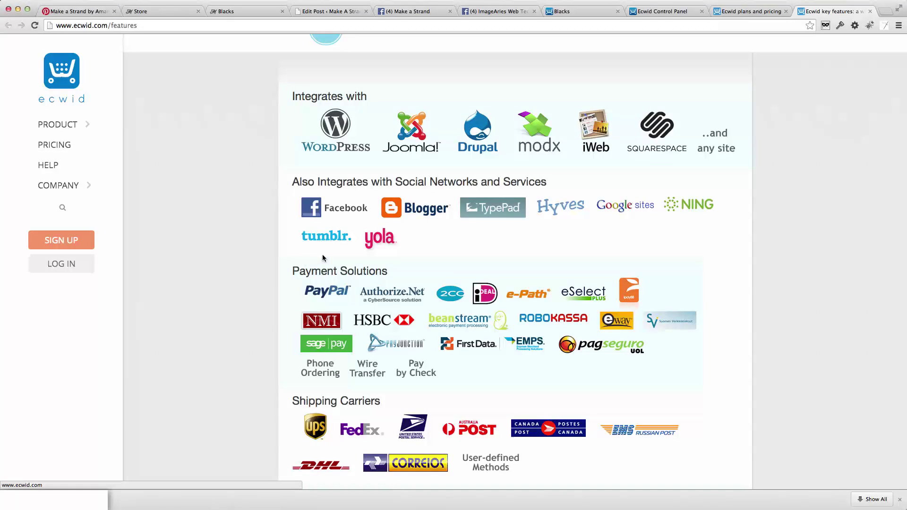
{"action": "scroll", "coordinate": [231, 310], "scroll_direction": "down", "scroll_amount": 1}
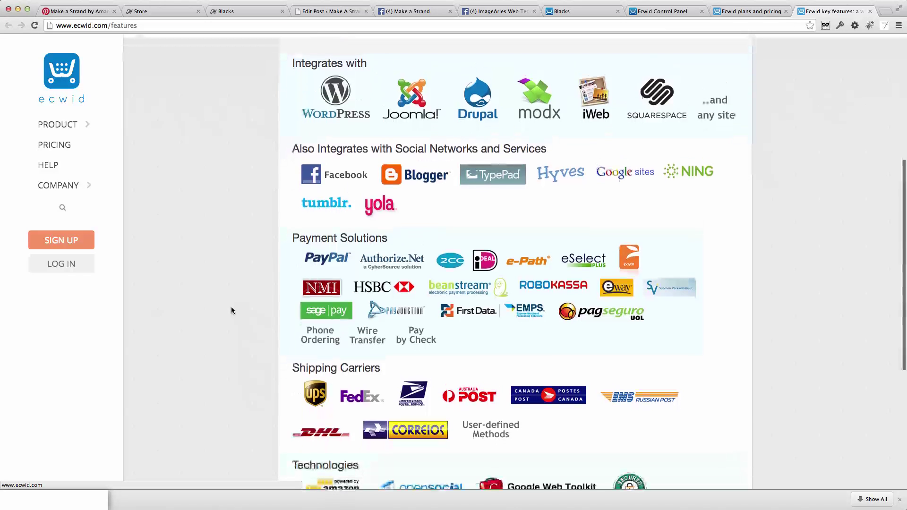
{"action": "scroll", "coordinate": [231, 311], "scroll_direction": "down", "scroll_amount": 3}
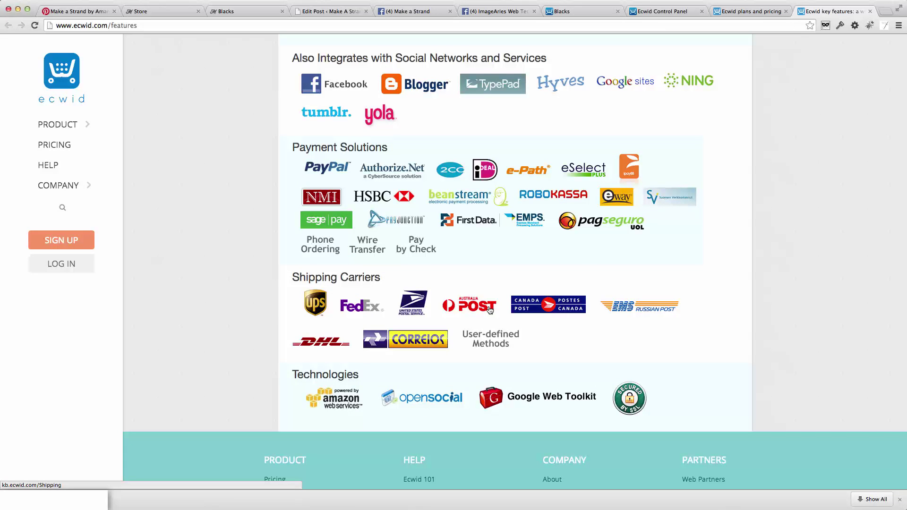
{"action": "scroll", "coordinate": [679, 334], "scroll_direction": "down", "scroll_amount": 1}
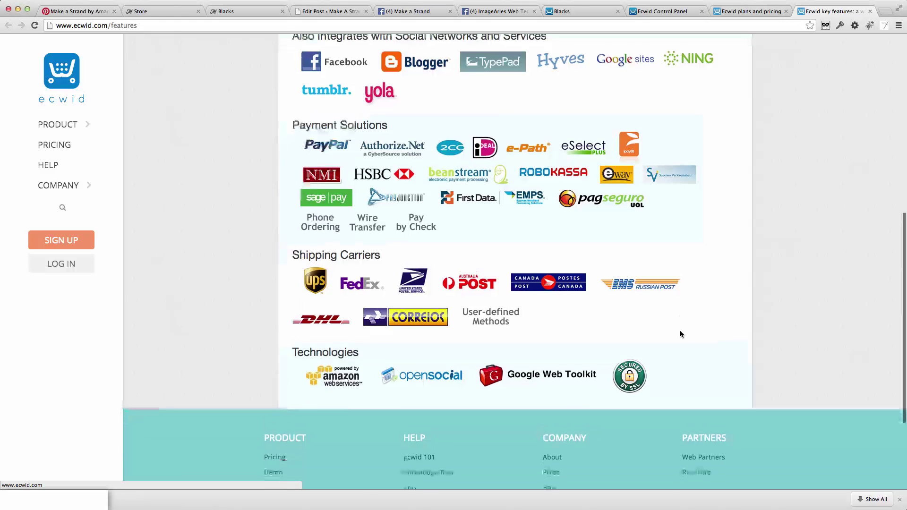
{"action": "scroll", "coordinate": [679, 334], "scroll_direction": "up", "scroll_amount": 10}
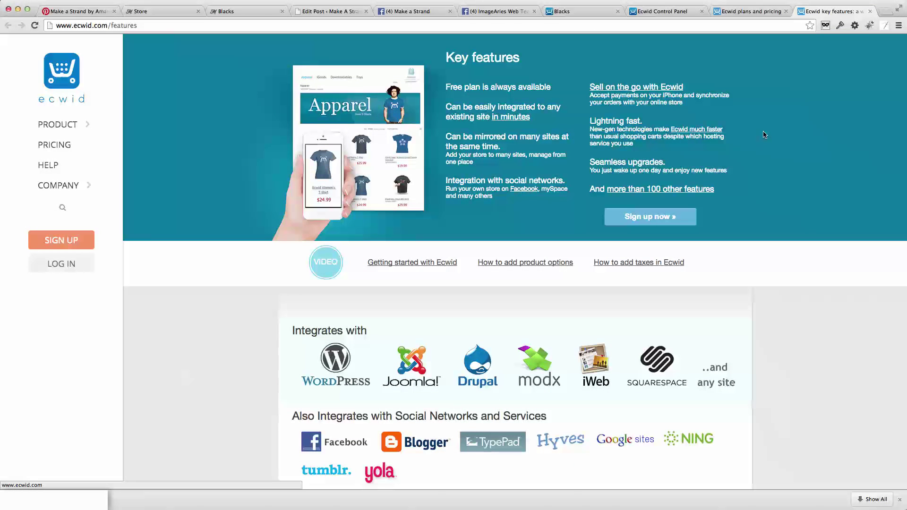
{"action": "left_click", "coordinate": [586, 12]}
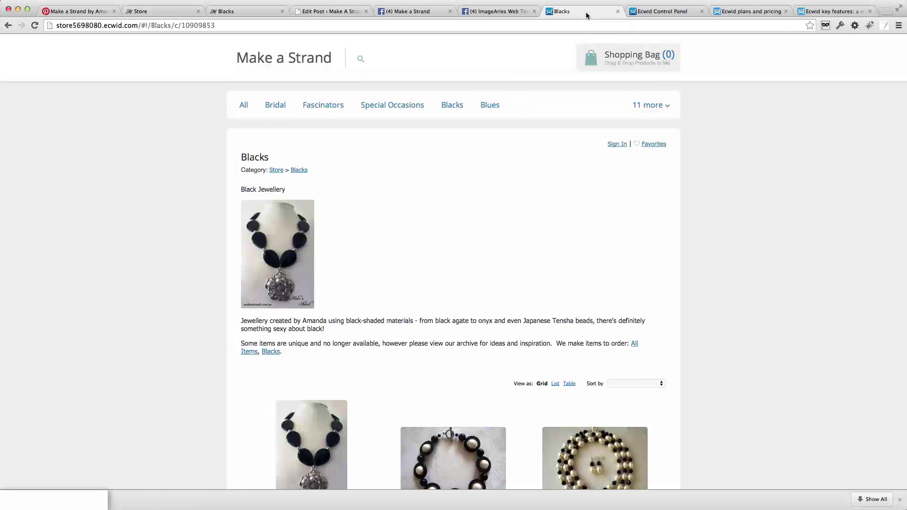
Review the top of the Blacks category editor in the Control Panel, then go back to the Store page
{"action": "left_click", "coordinate": [654, 15]}
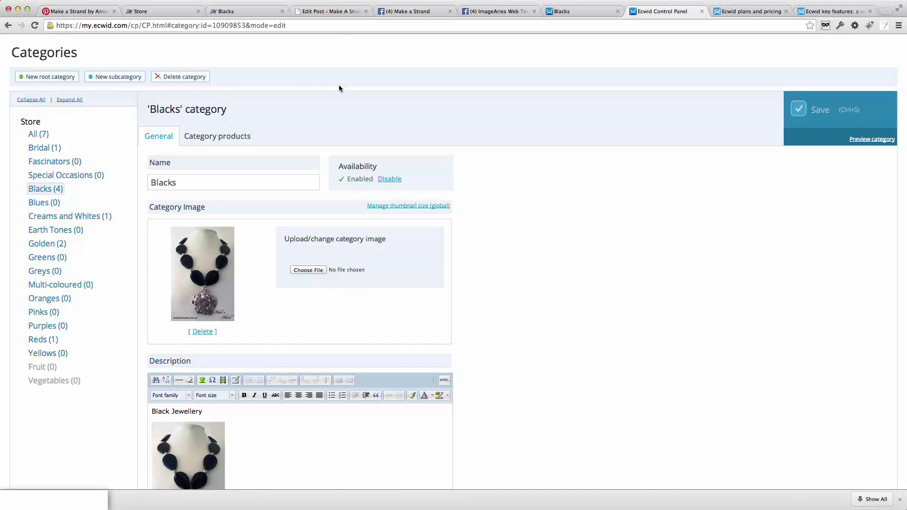
{"action": "scroll", "coordinate": [339, 85], "scroll_direction": "up", "scroll_amount": 3}
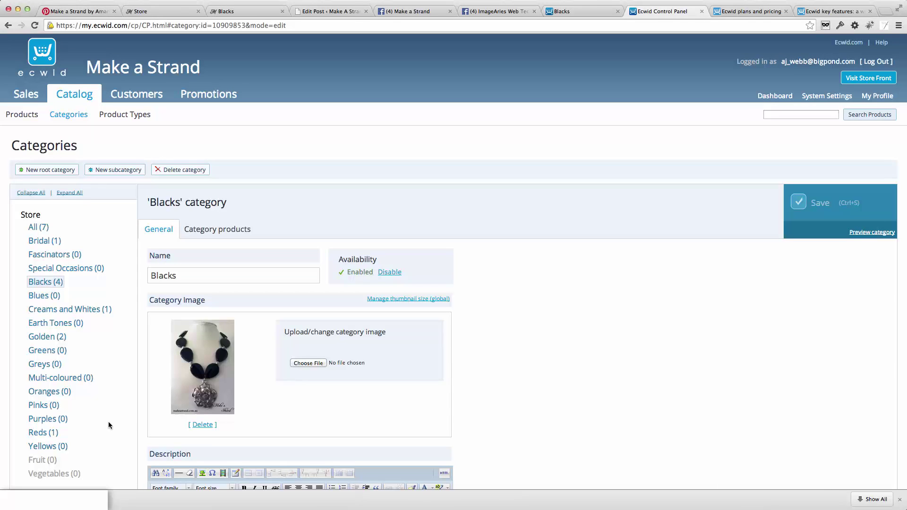
{"action": "left_click", "coordinate": [172, 13]}
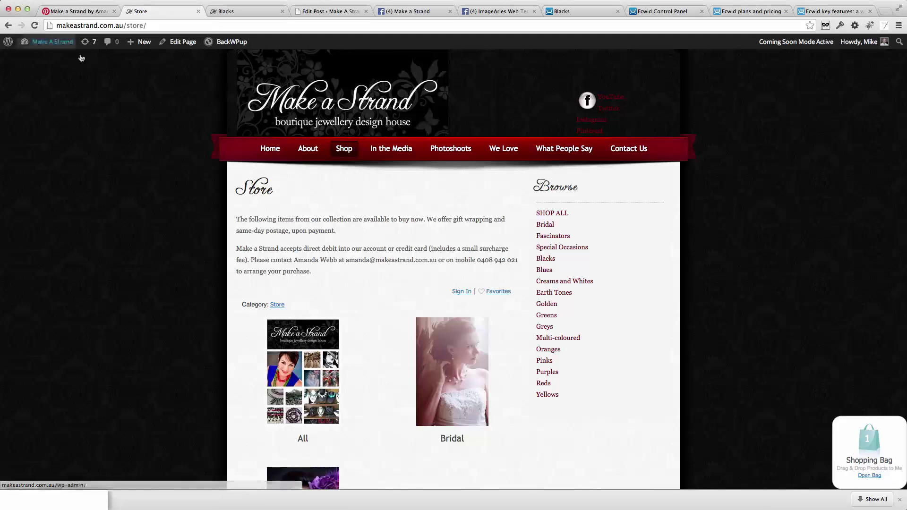
Browse the Make a Strand Pinterest jewellery boards and the store page, ending on Ecwid's supported platforms list
{"action": "left_click", "coordinate": [73, 13]}
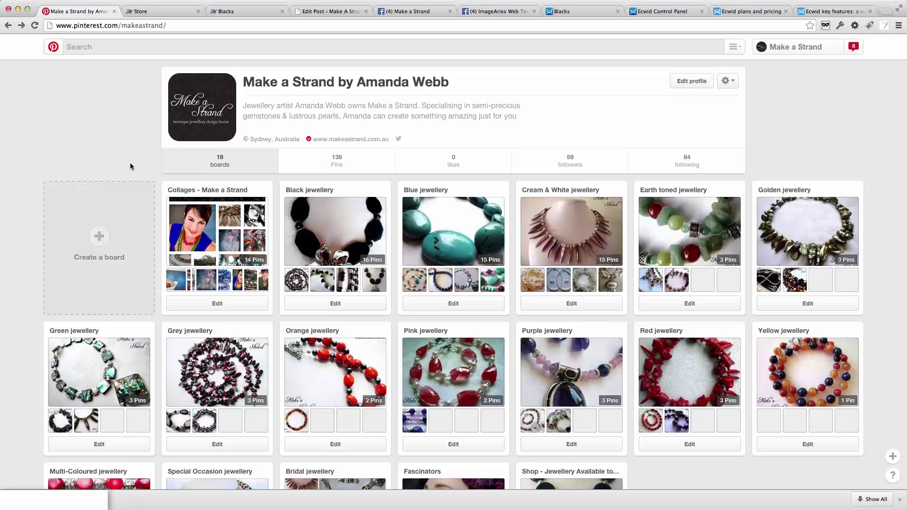
{"action": "left_click", "coordinate": [166, 10]}
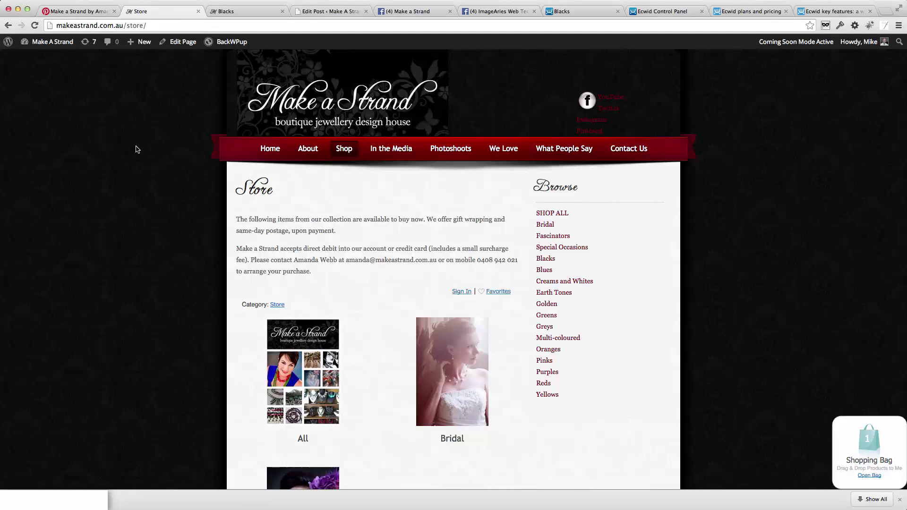
{"action": "left_click", "coordinate": [826, 13]}
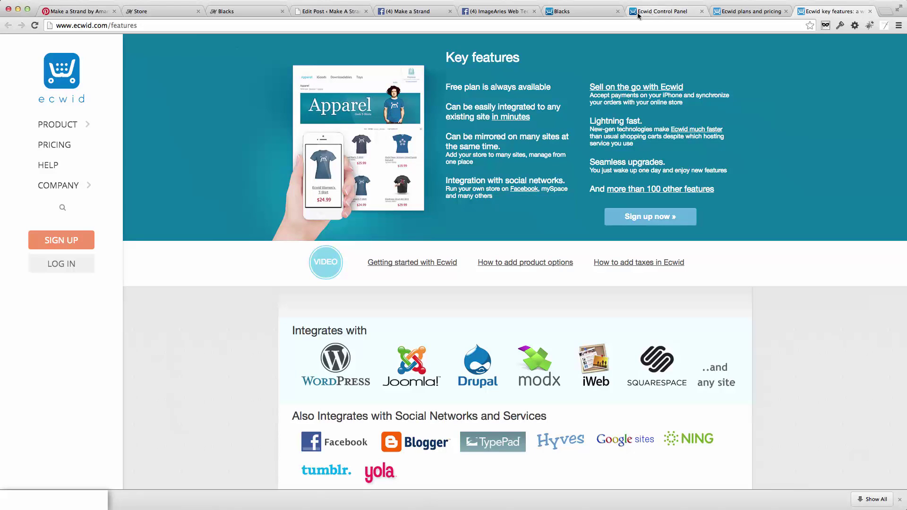
Show the Blacks category's four products, including Silver Metal Flower Pendant and Black Bamboo Choker, in the Control Panel
{"action": "left_click", "coordinate": [584, 12]}
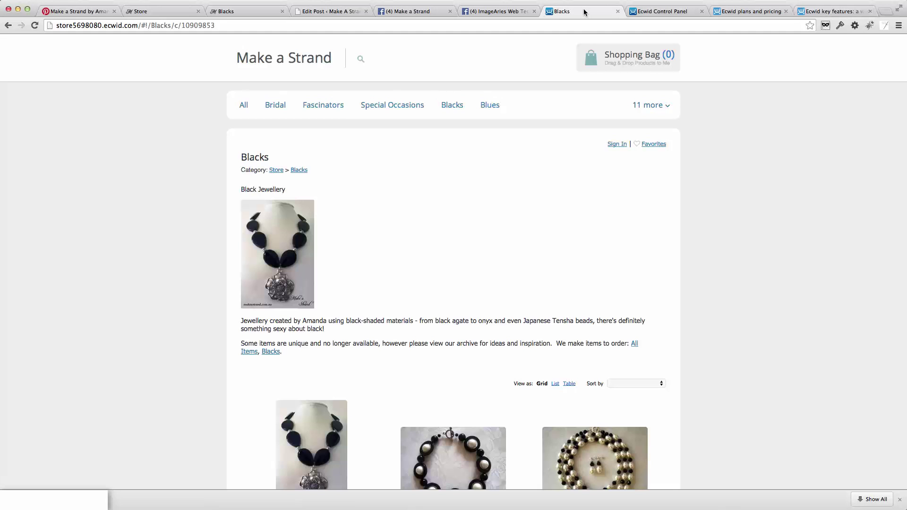
{"action": "left_click", "coordinate": [668, 12]}
{"action": "scroll", "coordinate": [547, 311], "scroll_direction": "down", "scroll_amount": 2}
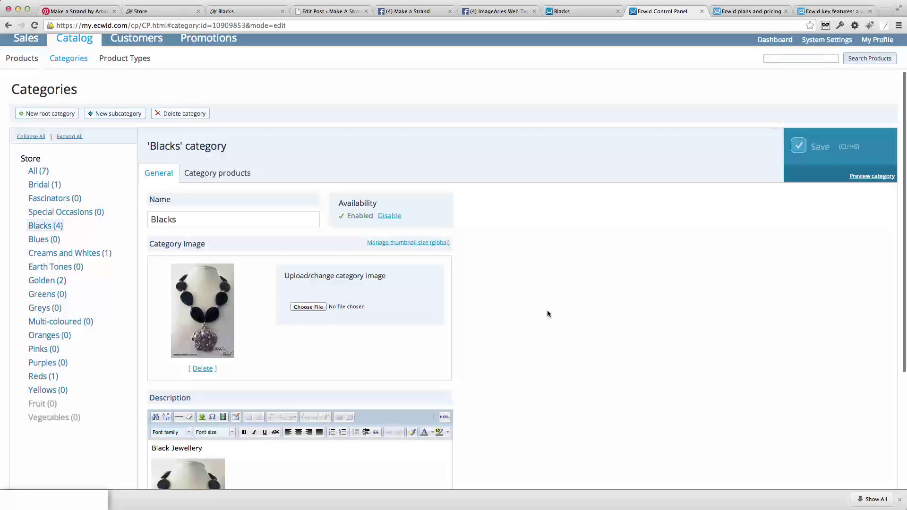
{"action": "scroll", "coordinate": [547, 310], "scroll_direction": "down", "scroll_amount": 3}
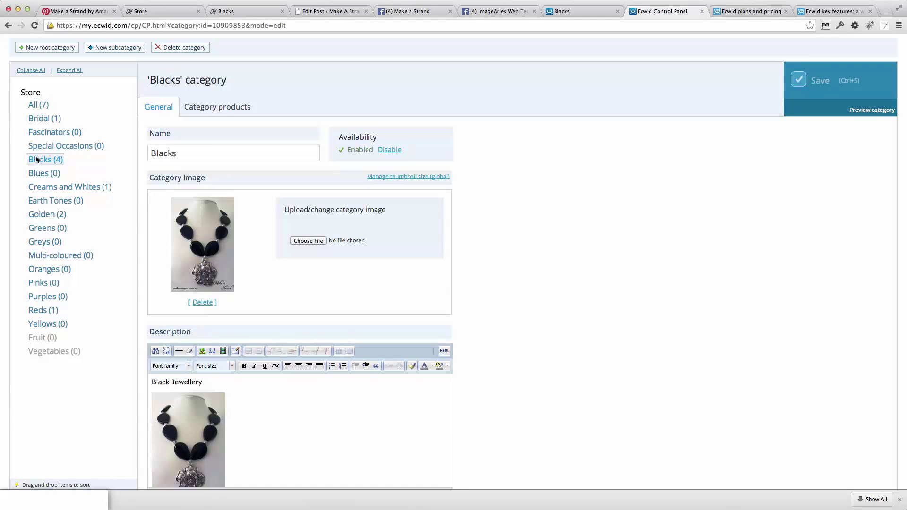
{"action": "left_click", "coordinate": [222, 107]}
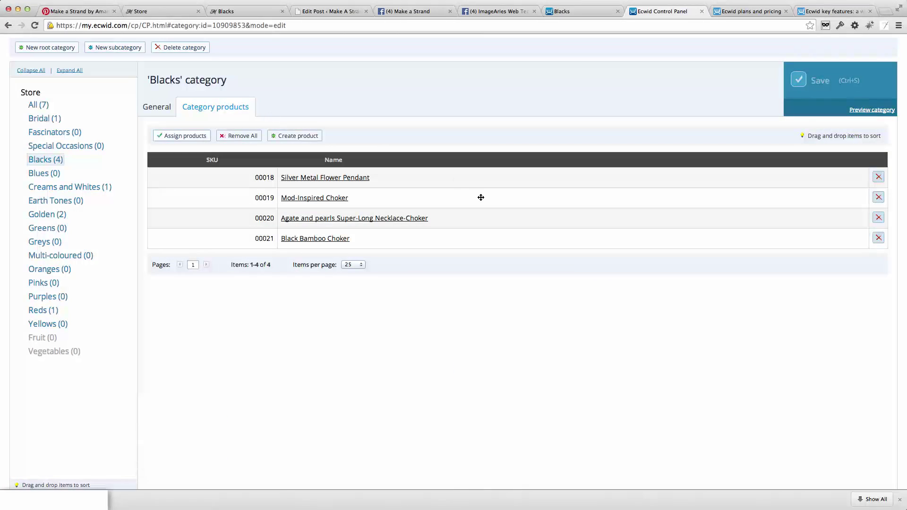
Look through the Silver Metal Flower Pendant product editor, then go back to the Make a Strand Store page
{"action": "left_click", "coordinate": [353, 178]}
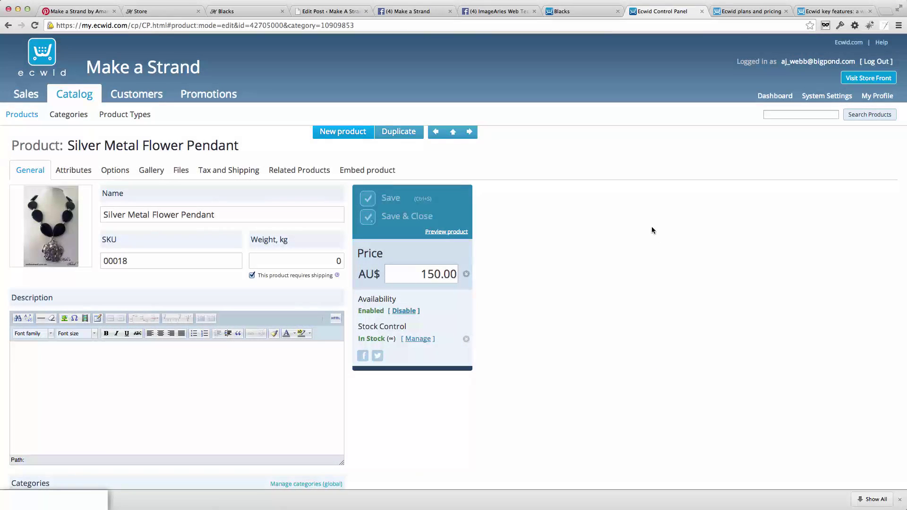
{"action": "scroll", "coordinate": [652, 230], "scroll_direction": "down", "scroll_amount": 3}
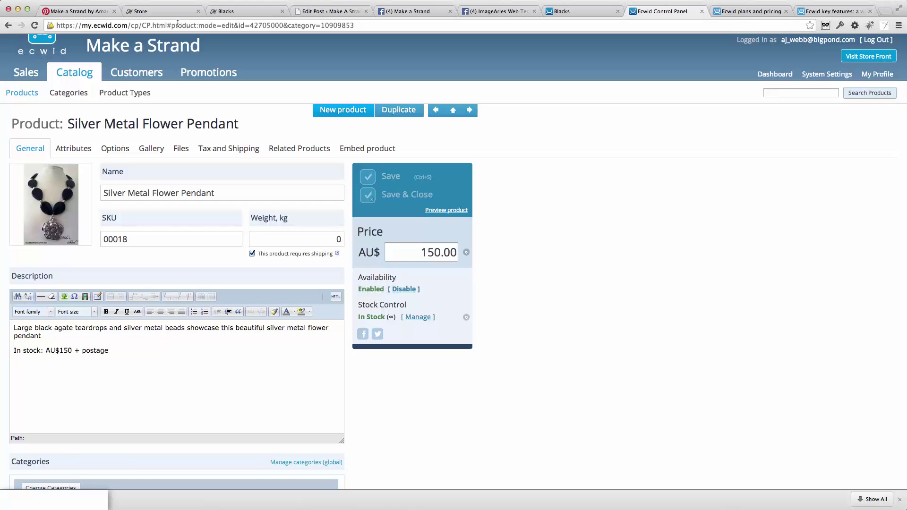
{"action": "left_click", "coordinate": [171, 11]}
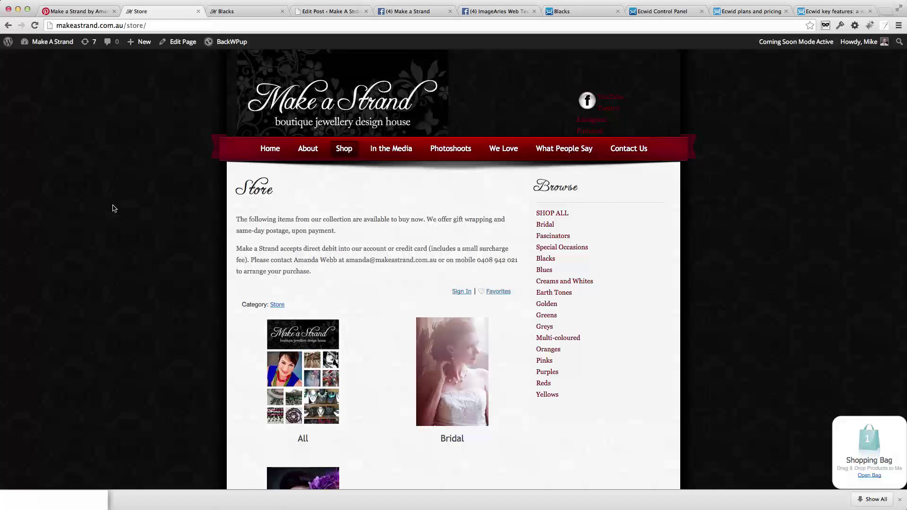
View the products on the Make a Strand Facebook page and Pinterest boards, ending on Ecwid key features
{"action": "left_click", "coordinate": [409, 11]}
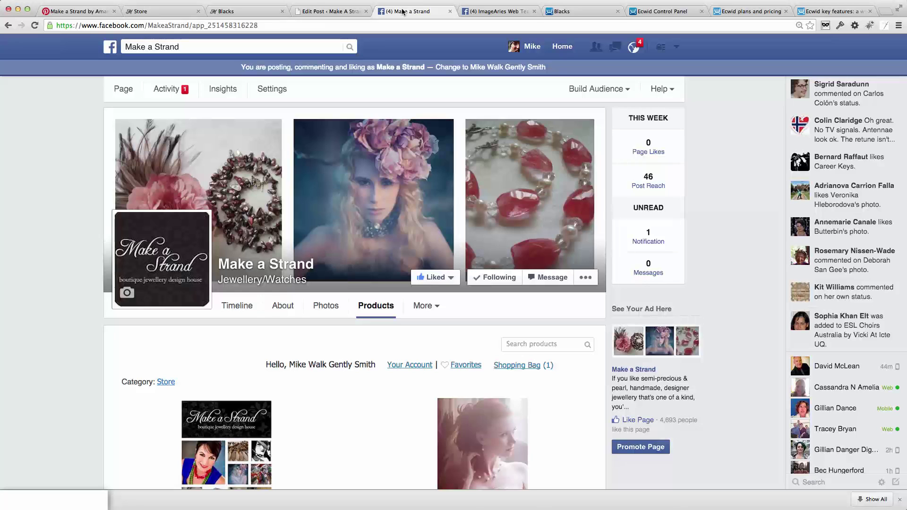
{"action": "left_click", "coordinate": [78, 10]}
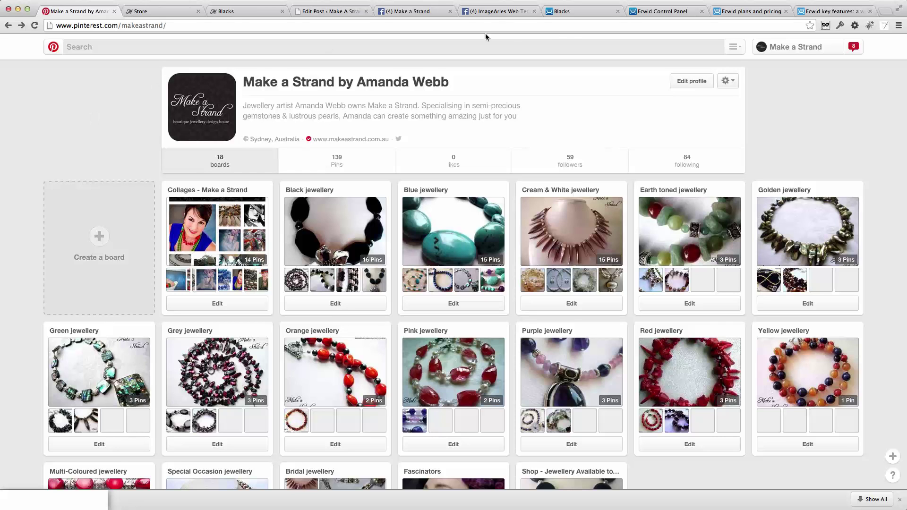
{"action": "left_click", "coordinate": [824, 12]}
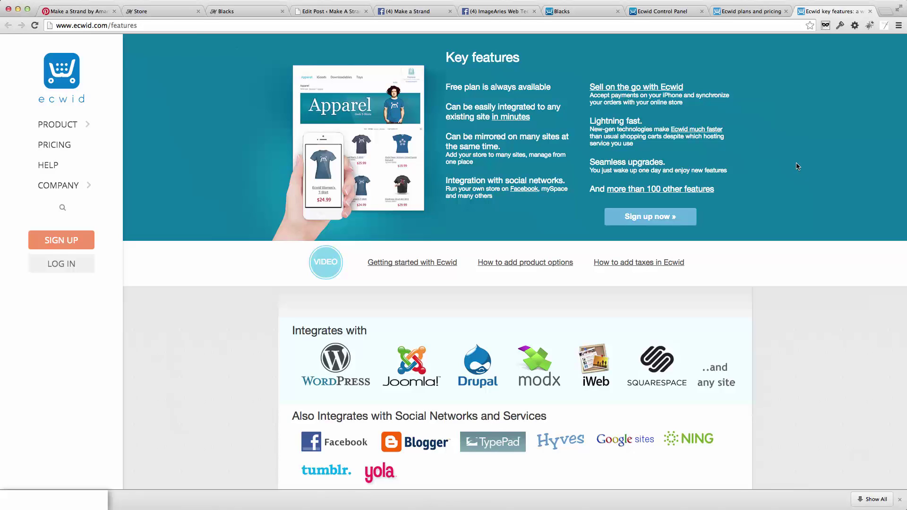
{"action": "left_click", "coordinate": [741, 10]}
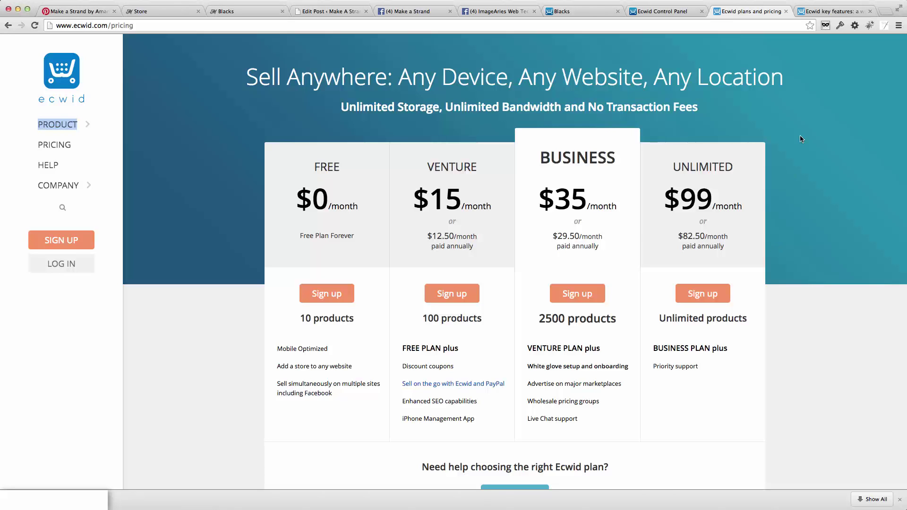
{"action": "left_click", "coordinate": [820, 10]}
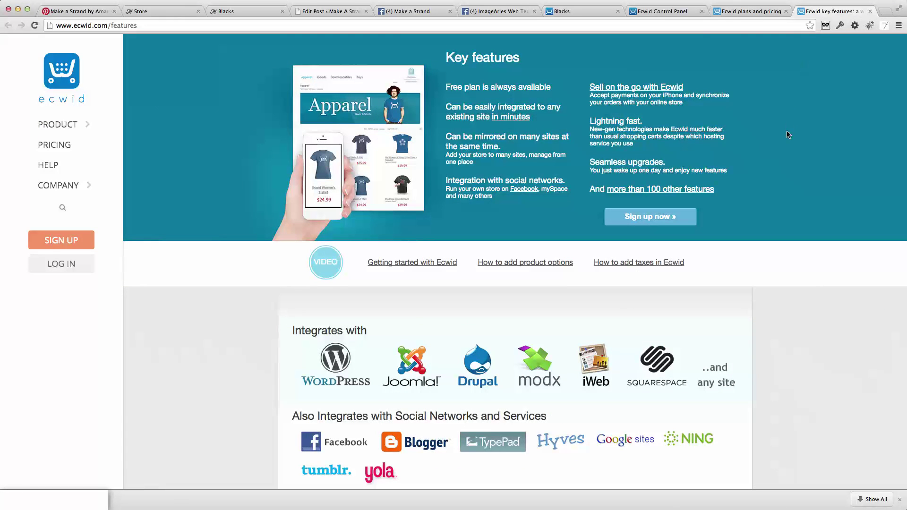